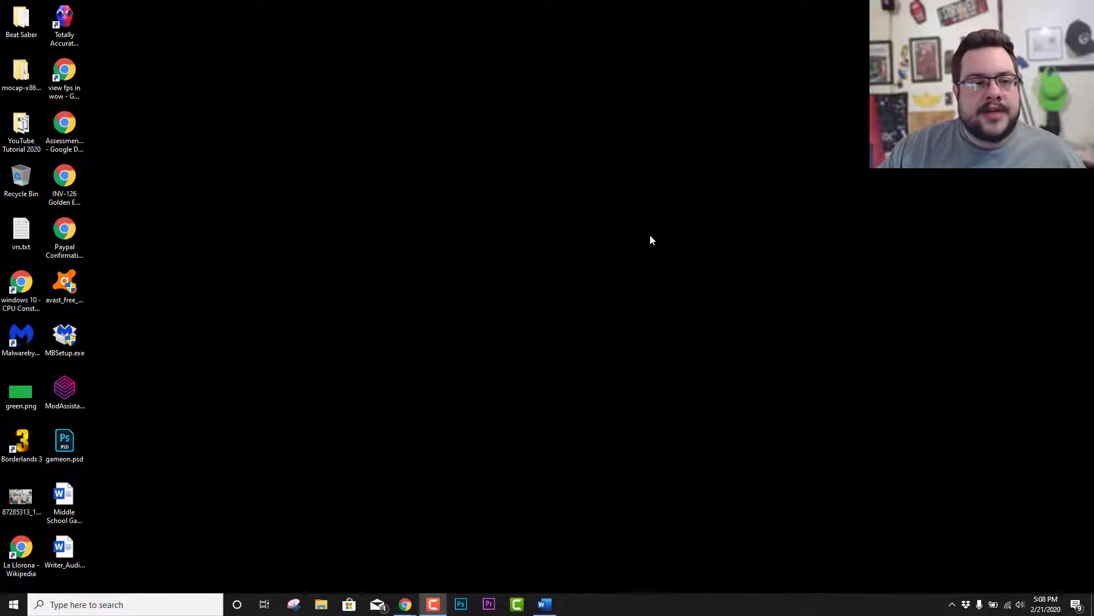
Launch Task Manager from the taskbar's context menu
right_click(651, 235)
click(587, 218)
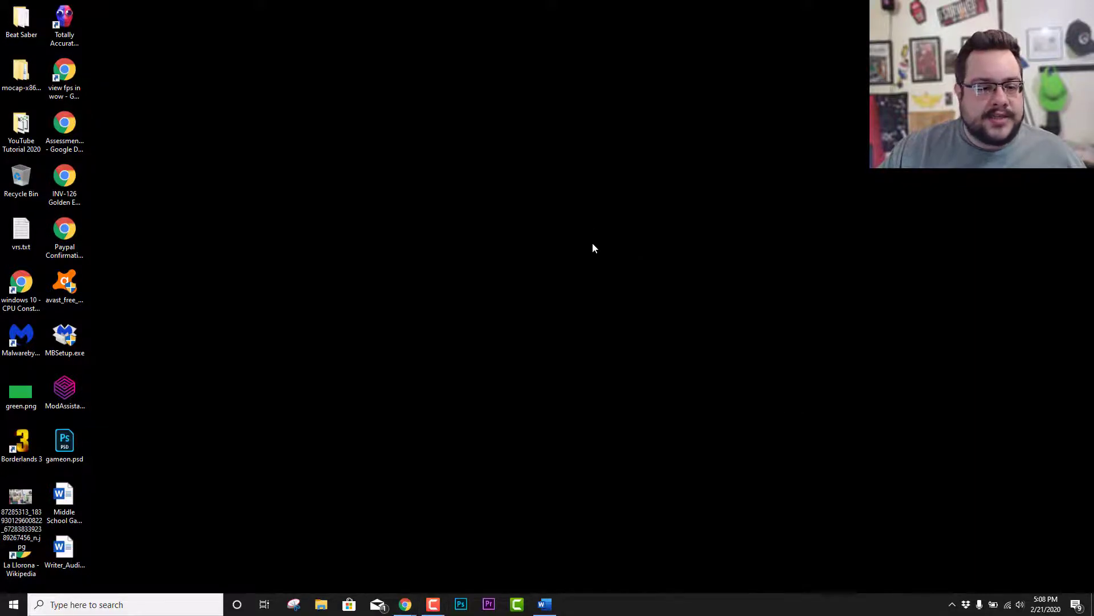
right_click(722, 606)
click(751, 552)
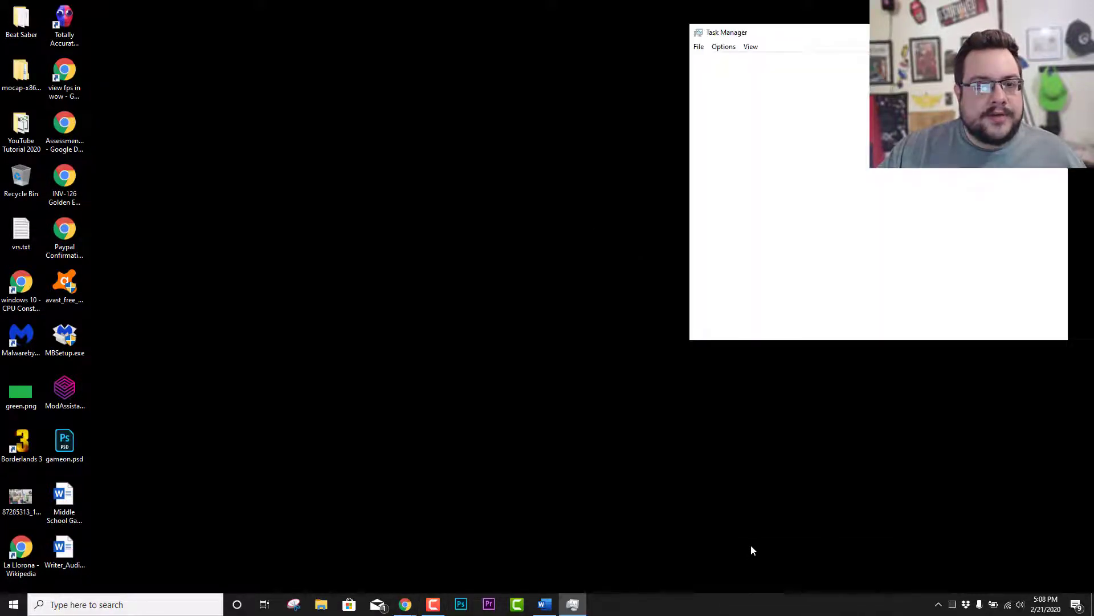
right_click(762, 597)
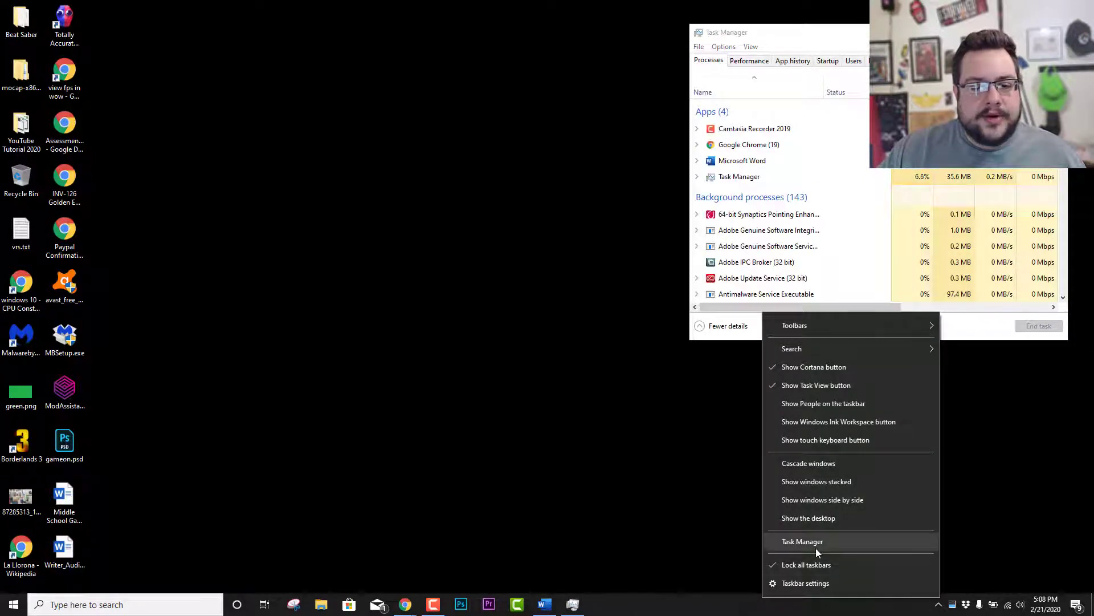
click(680, 513)
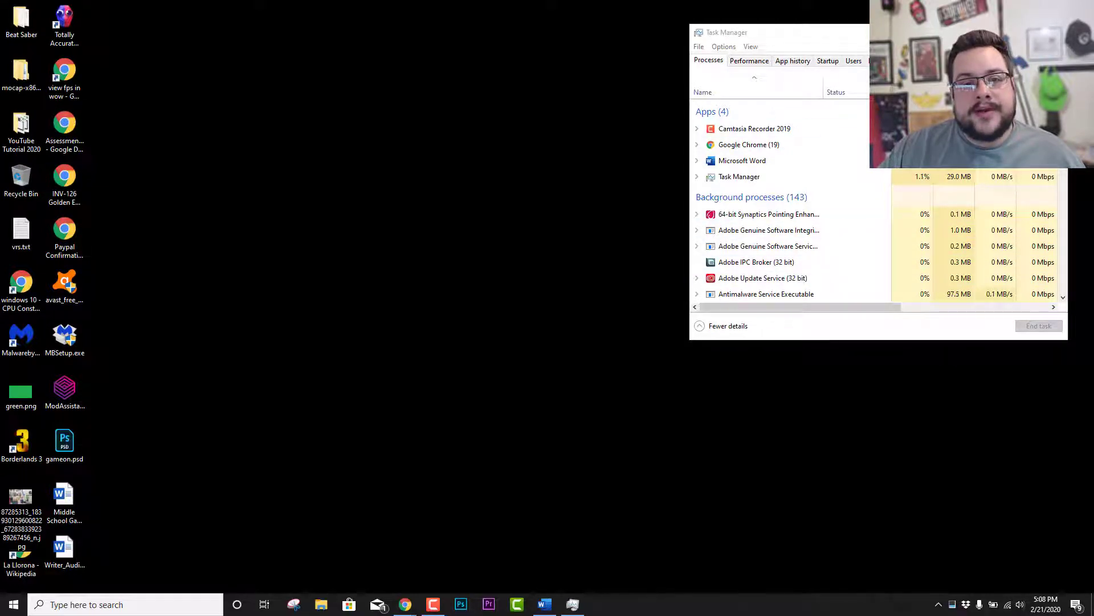
Sort processes by CPU, select Camtasia Recorder 2019, and view CPU performance statistics
click(917, 91)
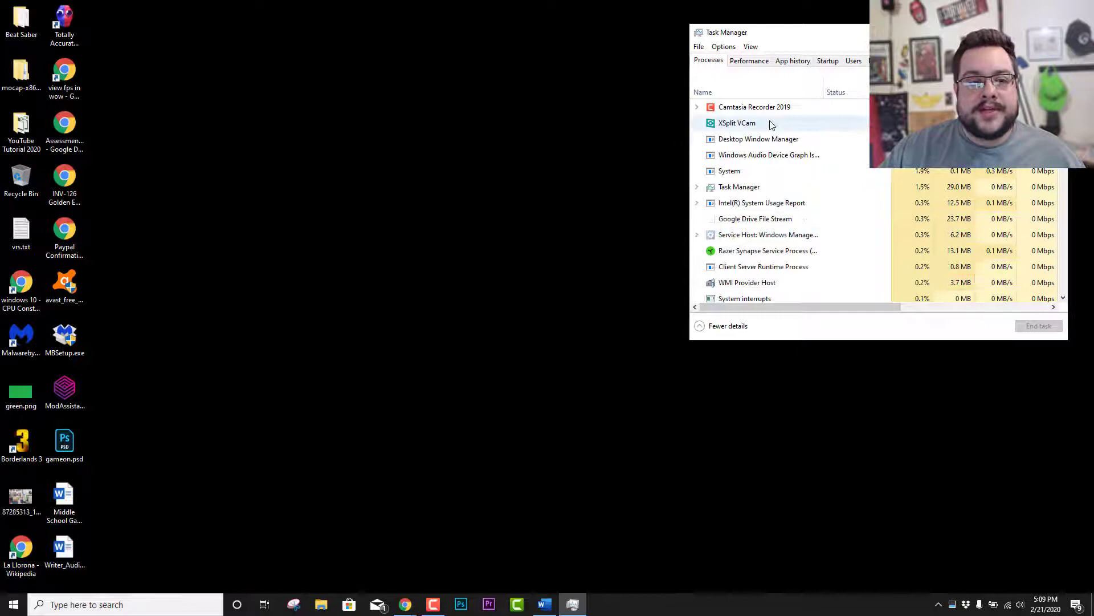
click(767, 114)
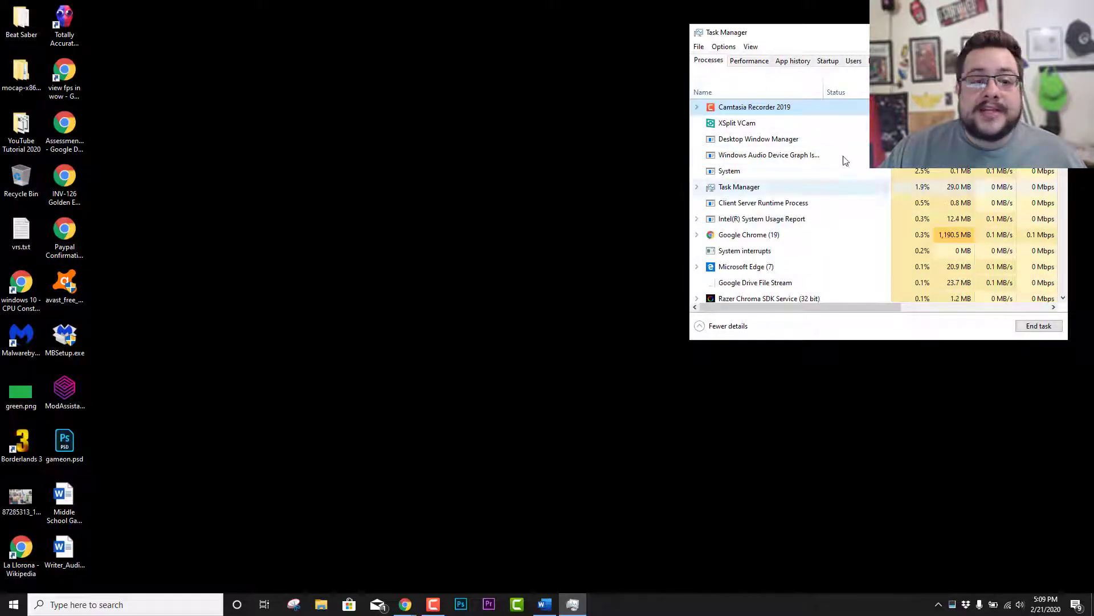
click(749, 61)
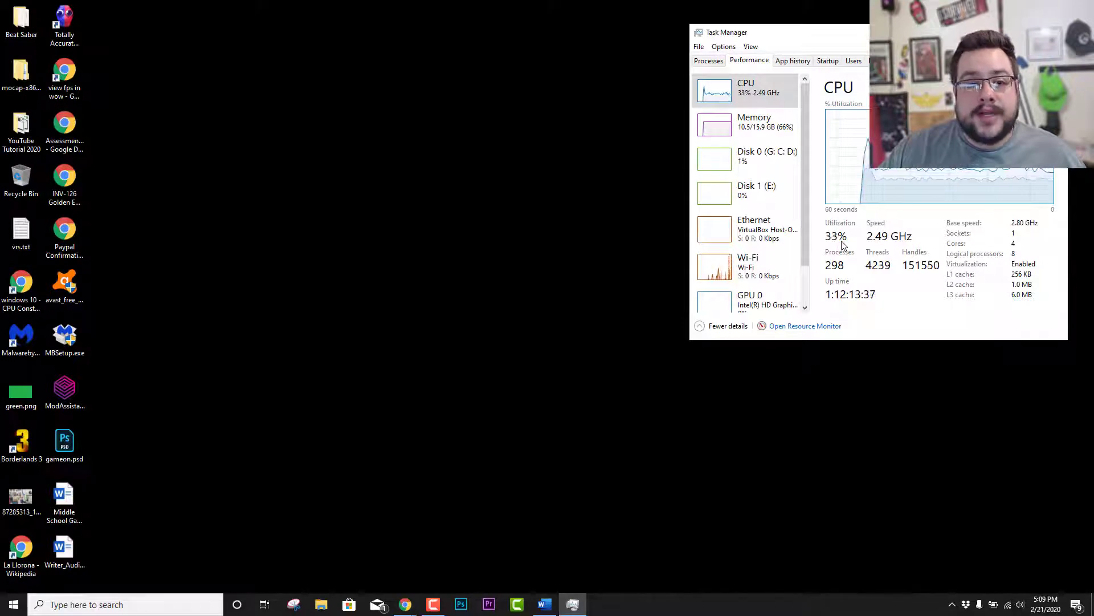
Open Resource Monitor and sort by Average CPU descending, inspecting CamRecorder.exe's actions unchanged
click(804, 326)
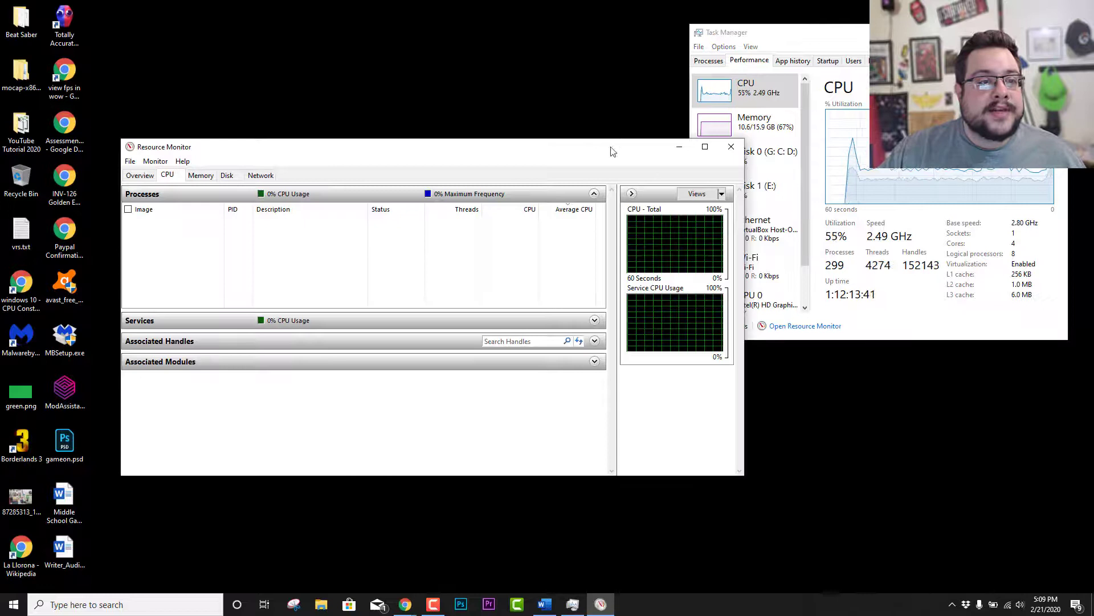
drag(625, 139, 811, 108)
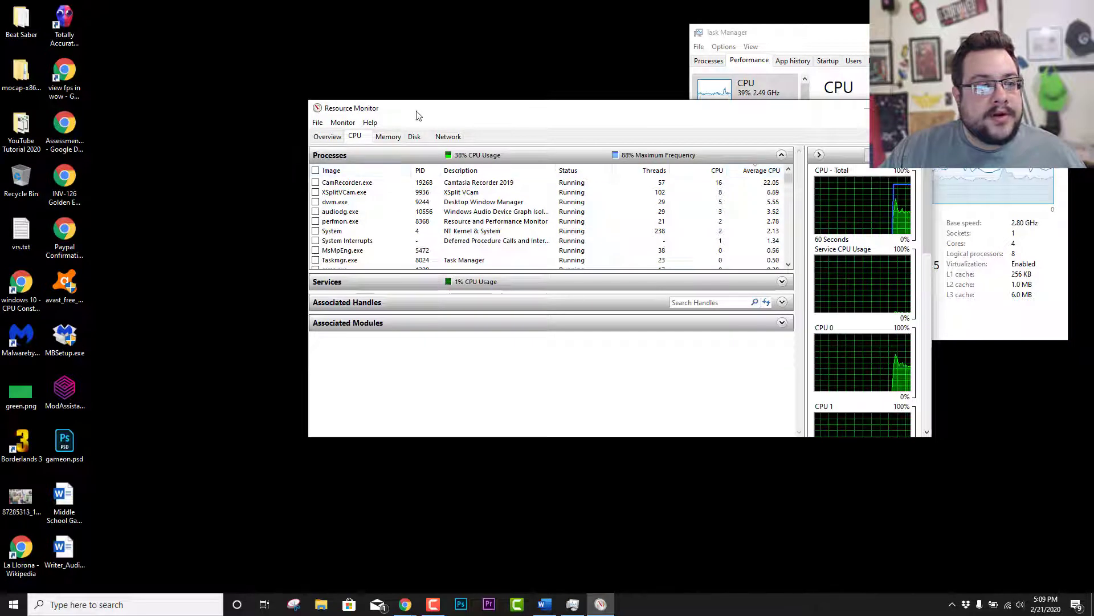
click(755, 171)
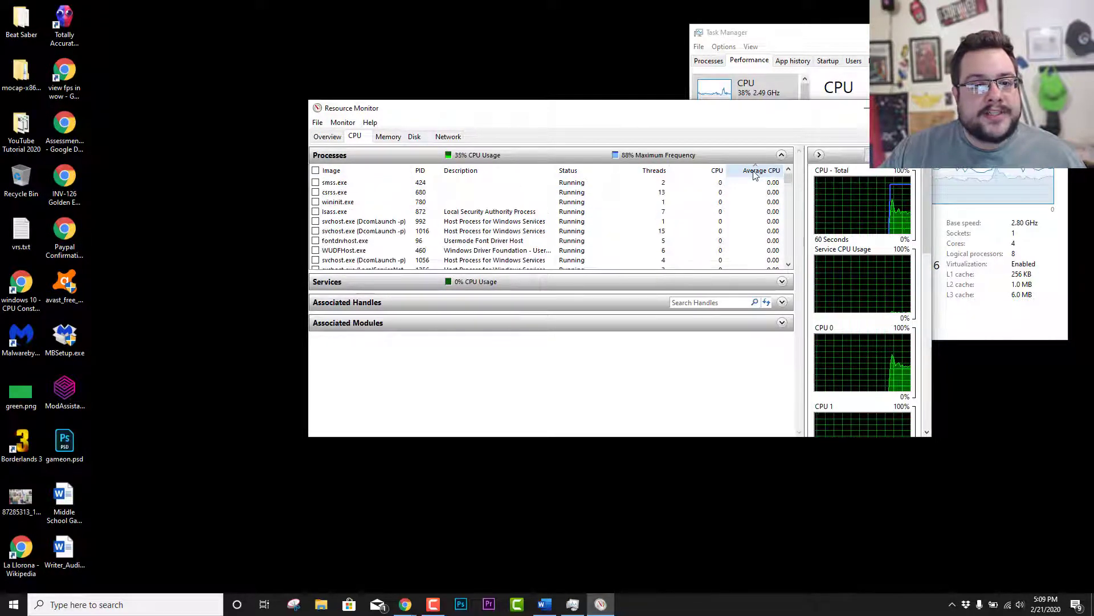
click(755, 171)
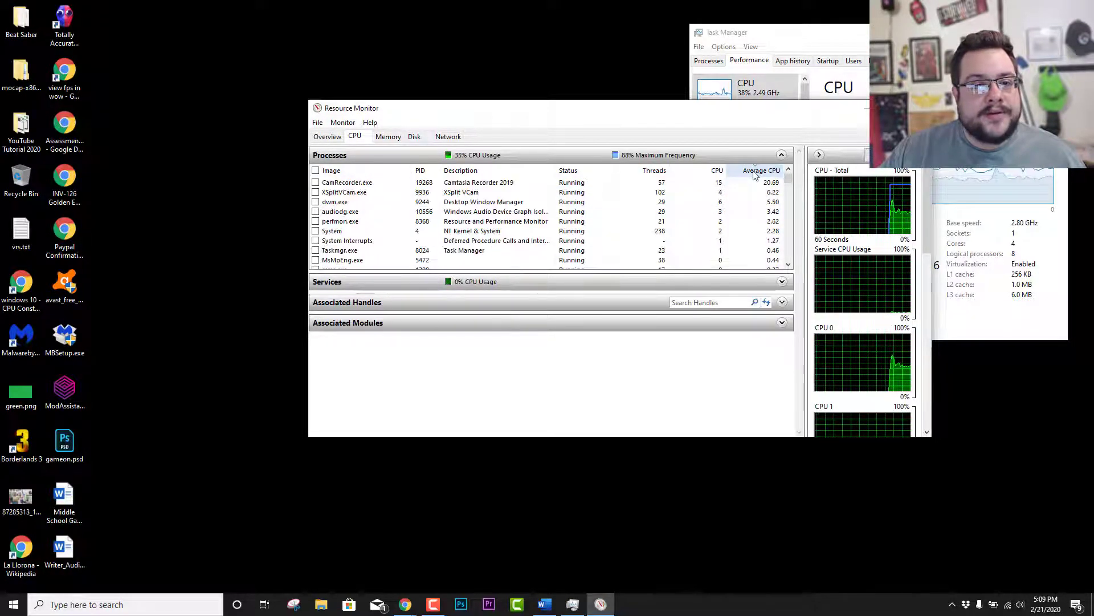
right_click(510, 183)
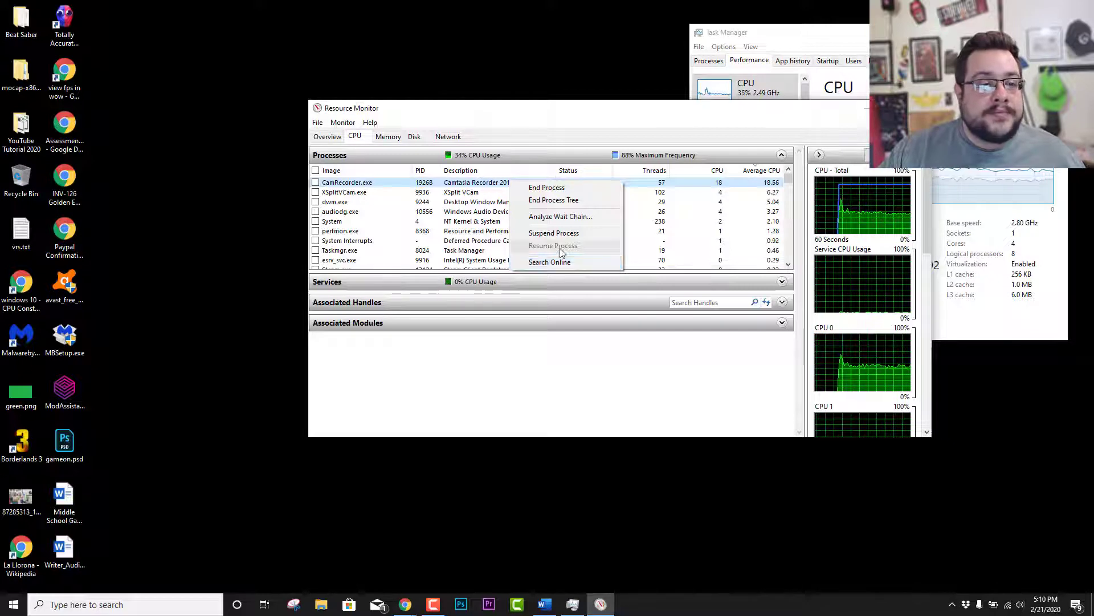
click(503, 188)
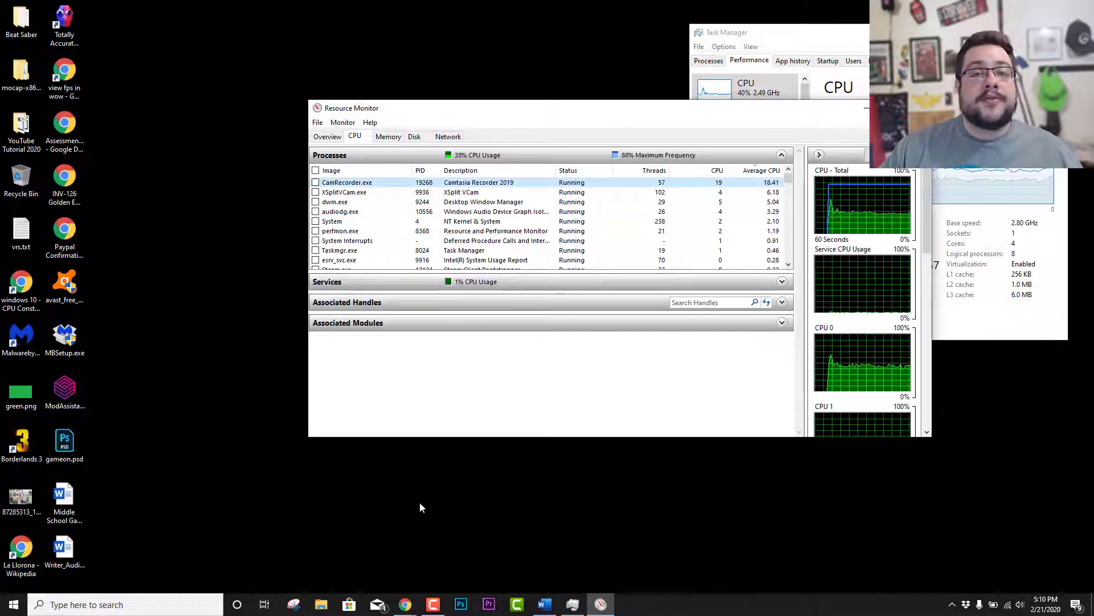
Launch Services via services.msc and position its window lower on the desktop
click(14, 604)
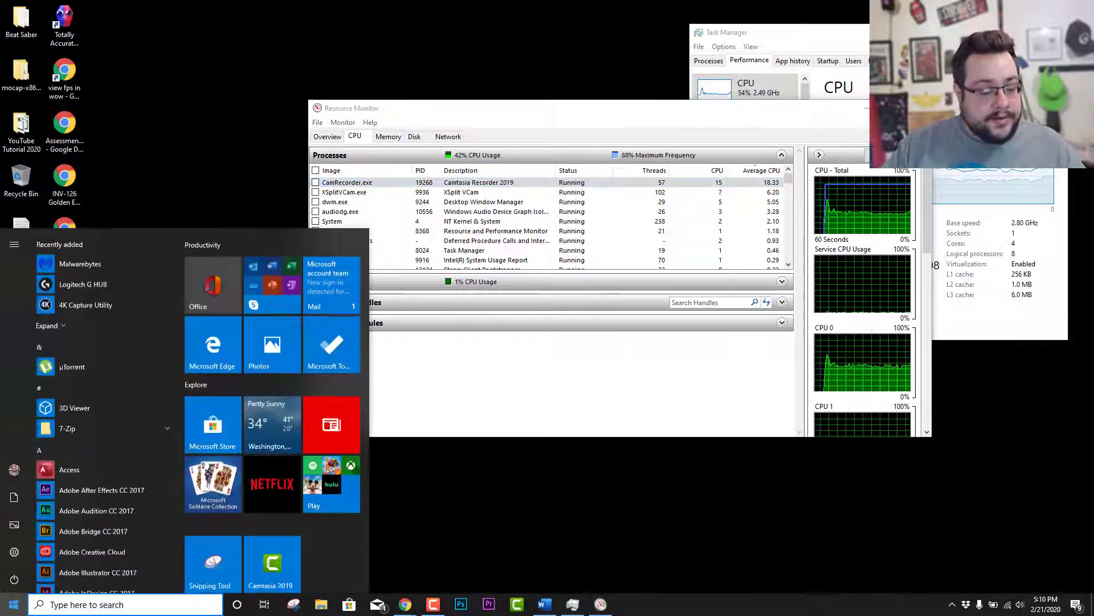
text(services)
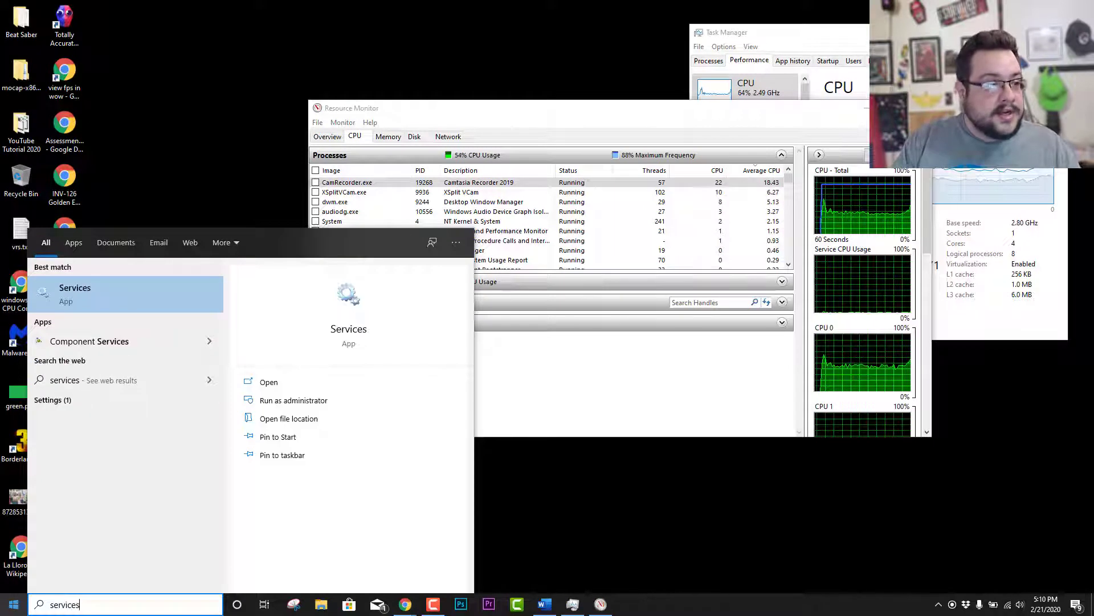
text(.msc)
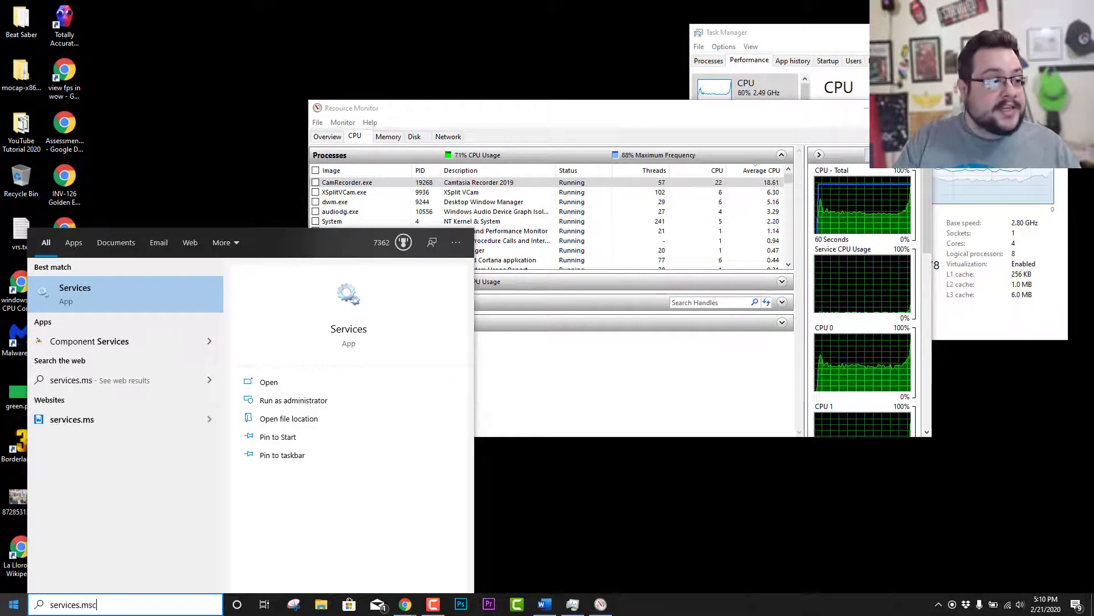
click(117, 295)
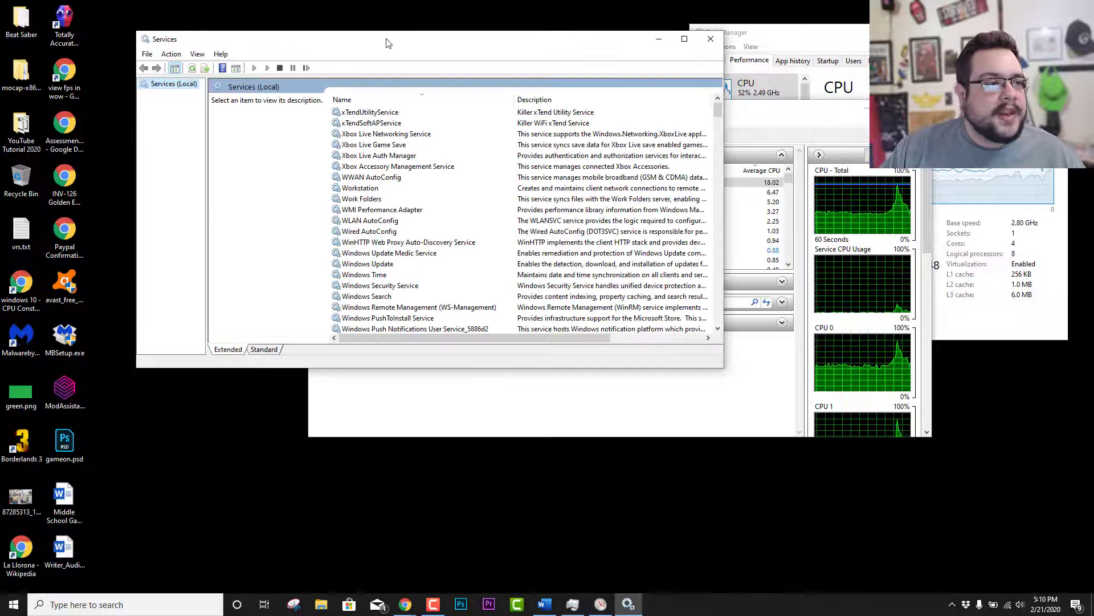
drag(385, 41, 396, 213)
click(410, 194)
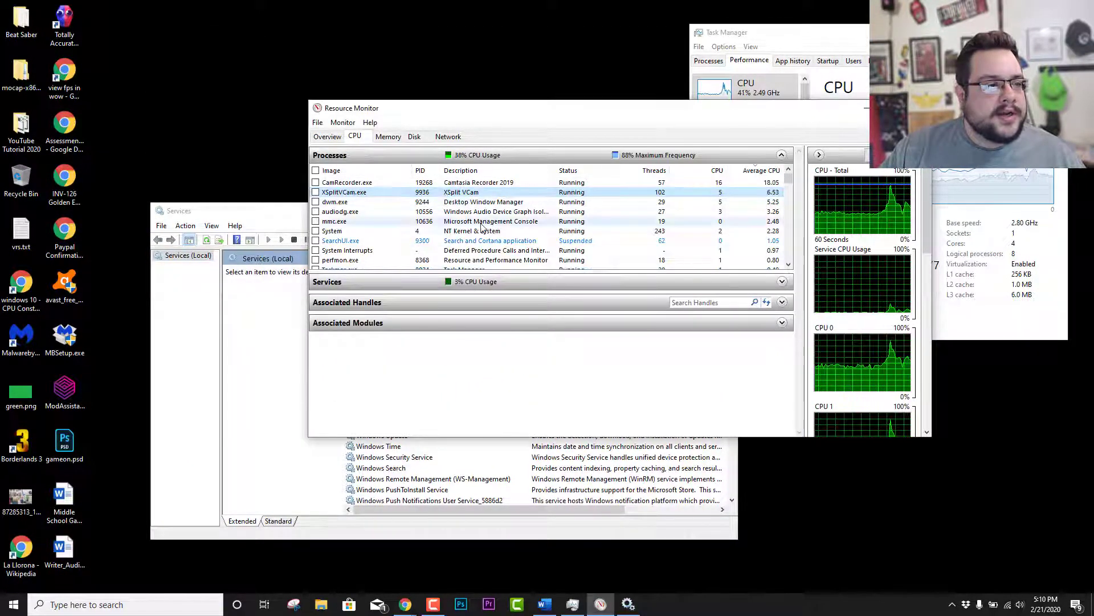
click(266, 386)
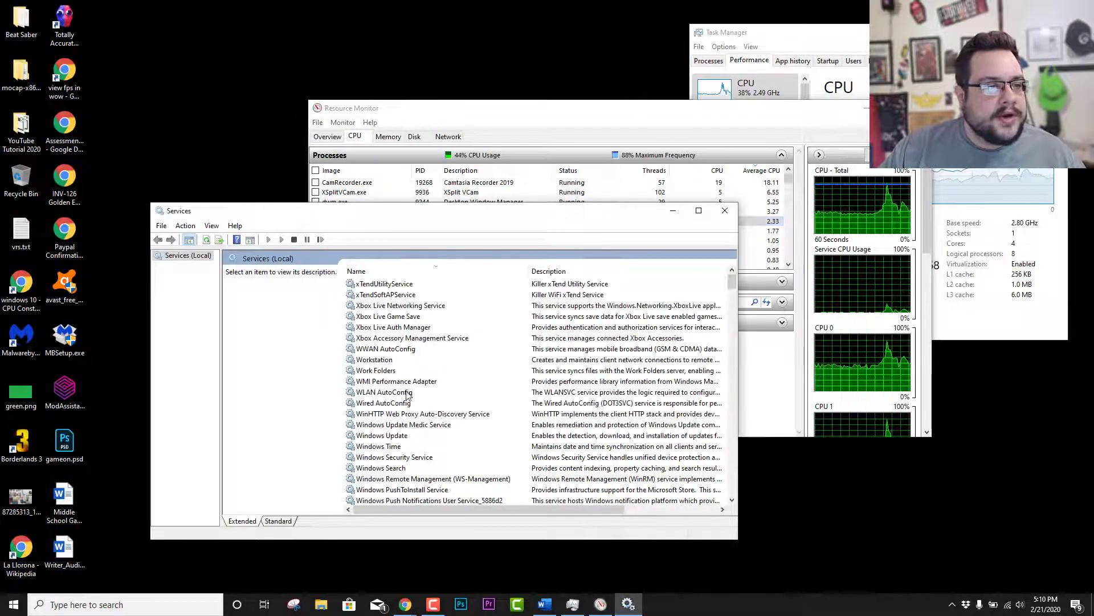
Sort services by name and view DeviceAssociationBroker_325c51's properties without changes
click(467, 273)
scroll(473, 342, down, 16)
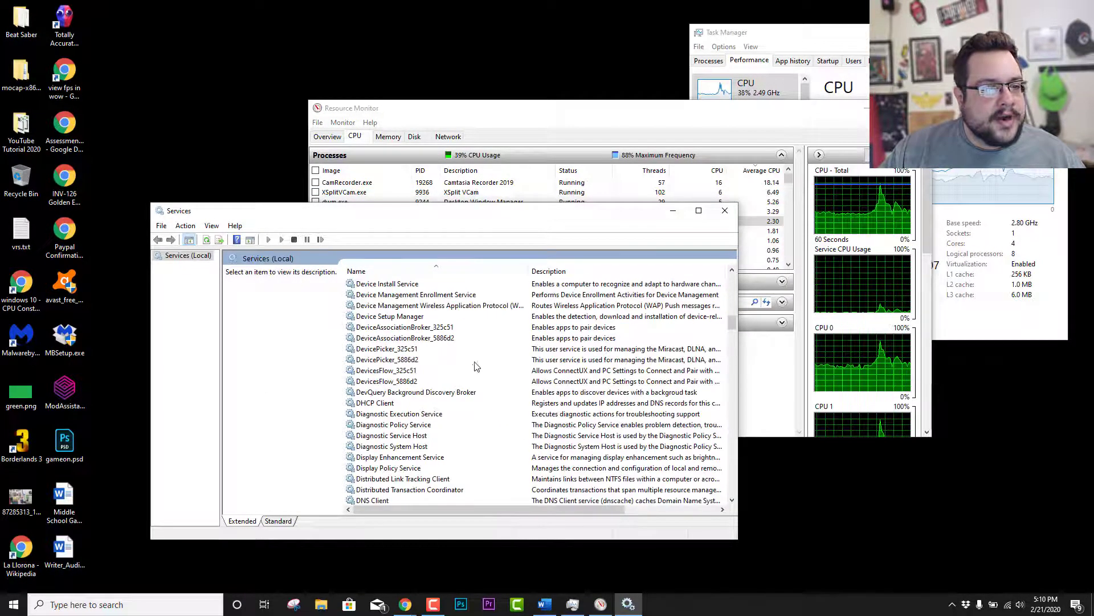
right_click(423, 330)
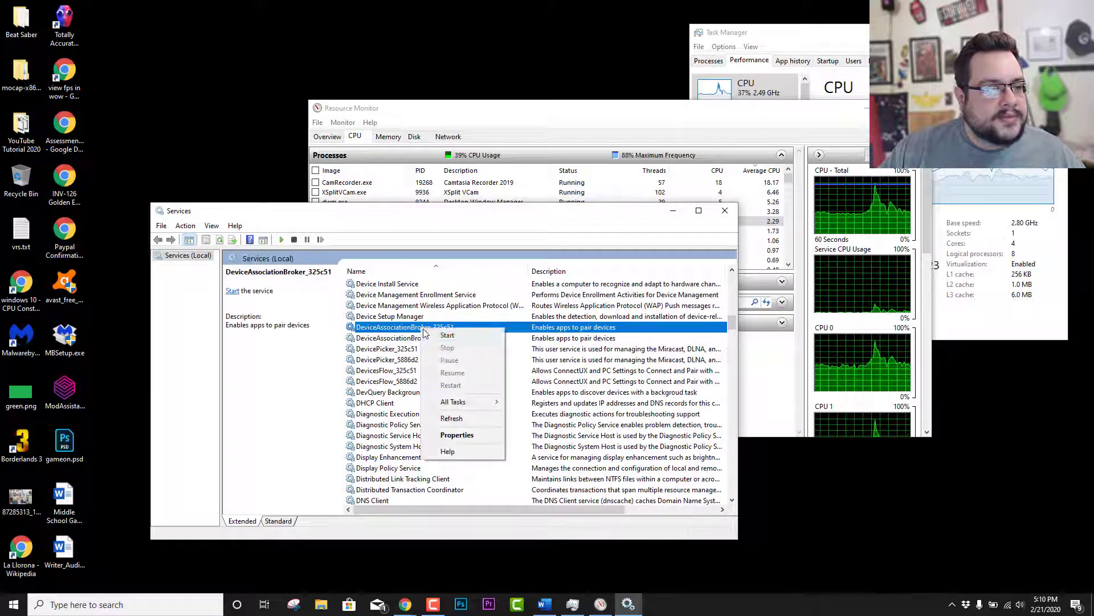
click(459, 435)
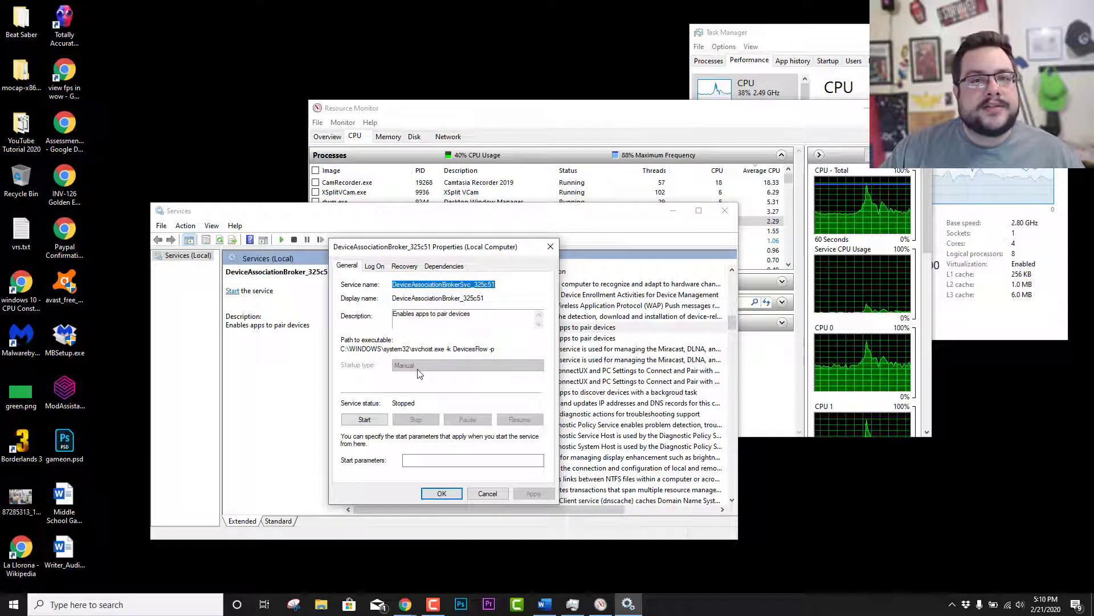
click(549, 243)
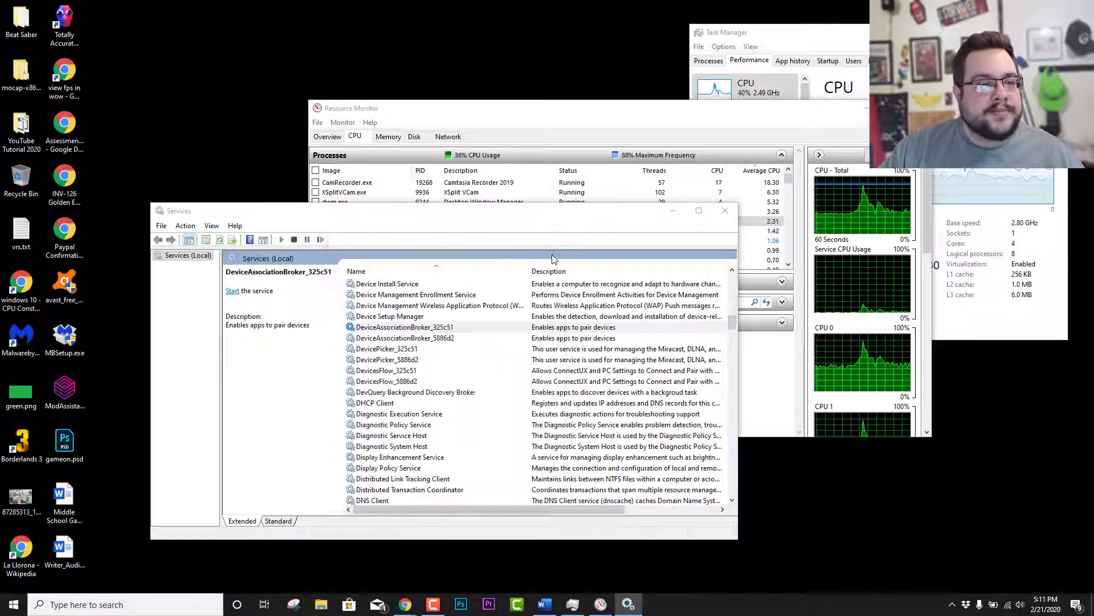
Review the DHCP Client's startup type options, cancel unchanged, and close Services
drag(566, 508, 640, 505)
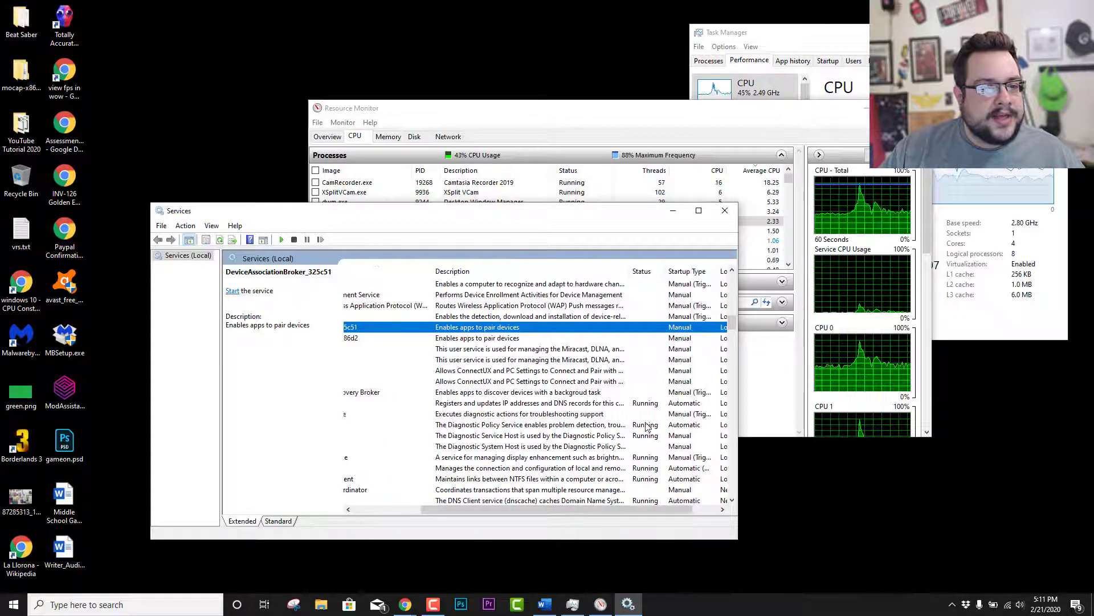
click(641, 406)
drag(559, 509, 490, 509)
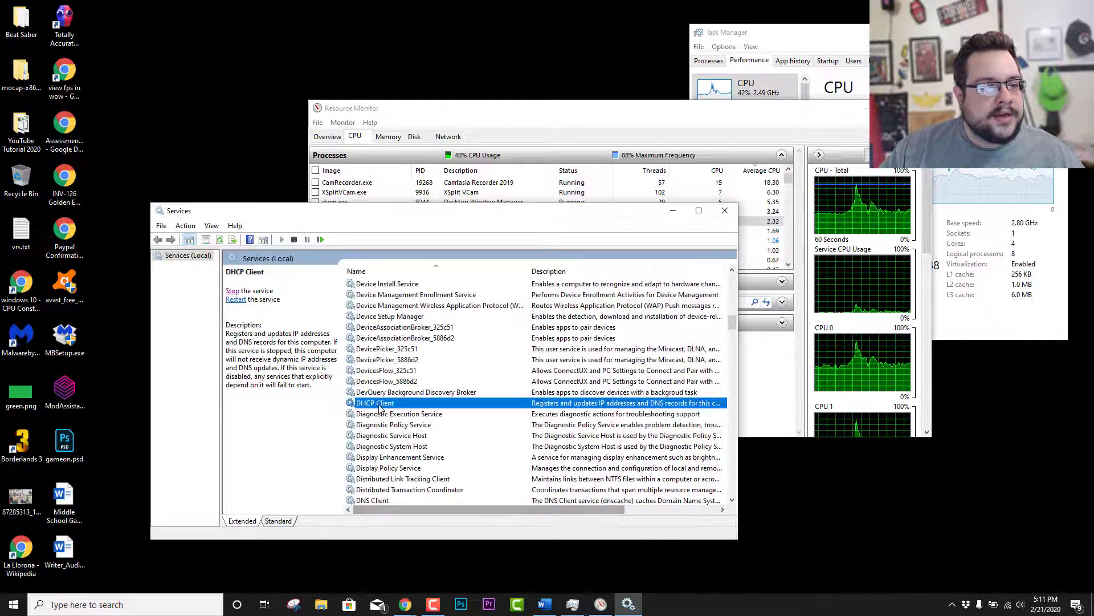
right_click(377, 405)
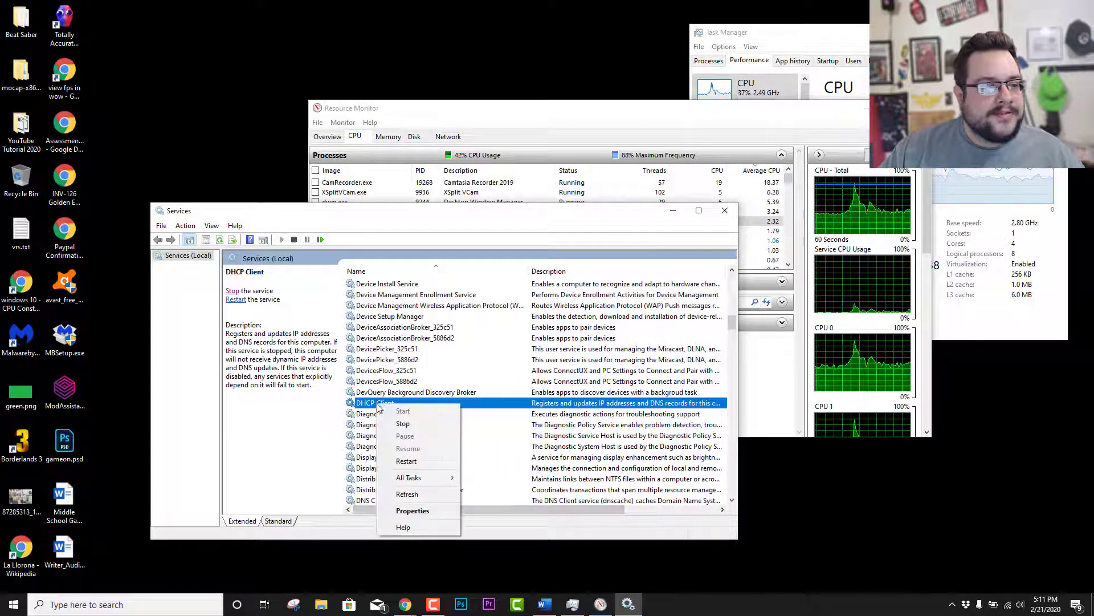
click(414, 515)
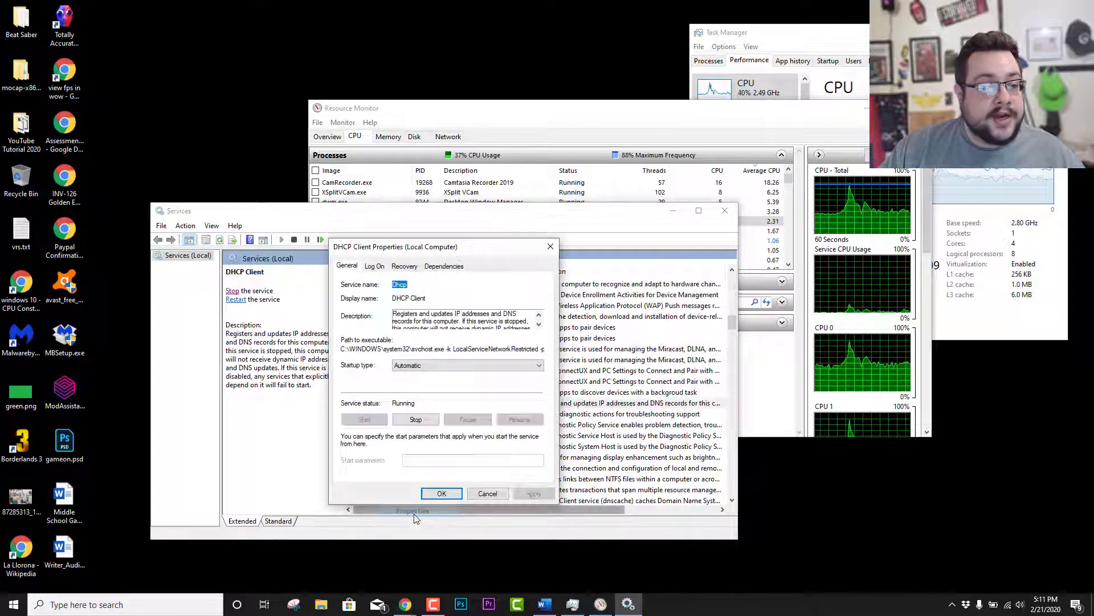
click(438, 366)
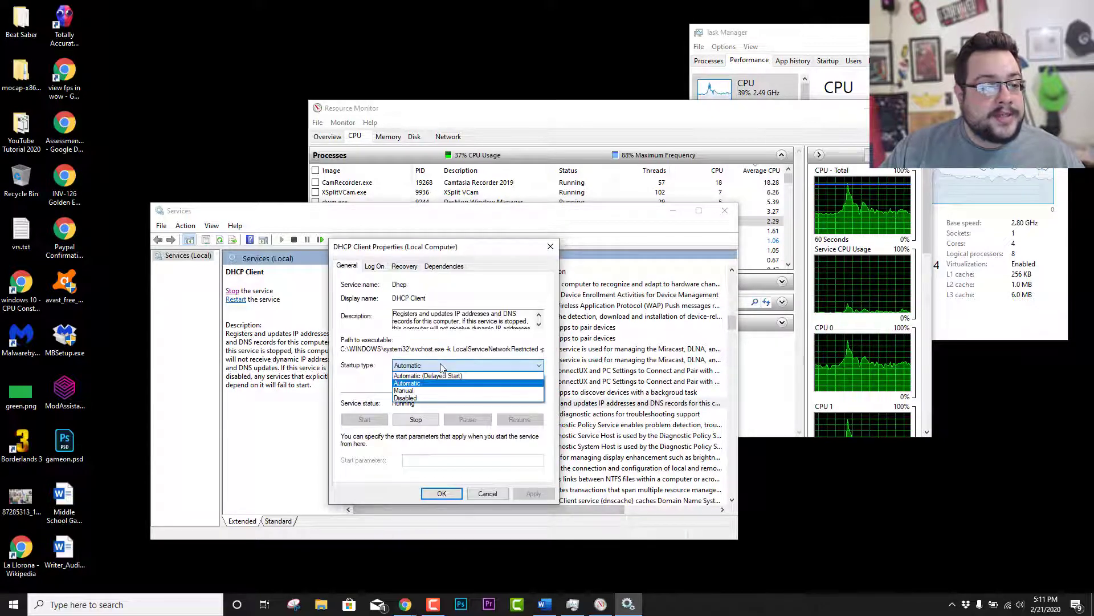
click(399, 390)
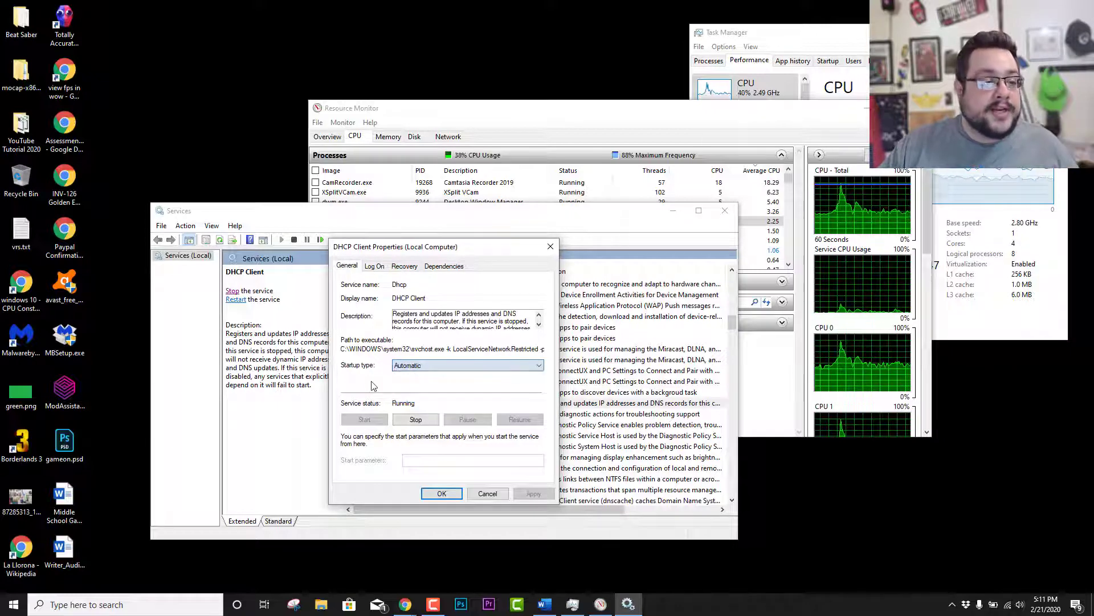
click(488, 494)
click(725, 211)
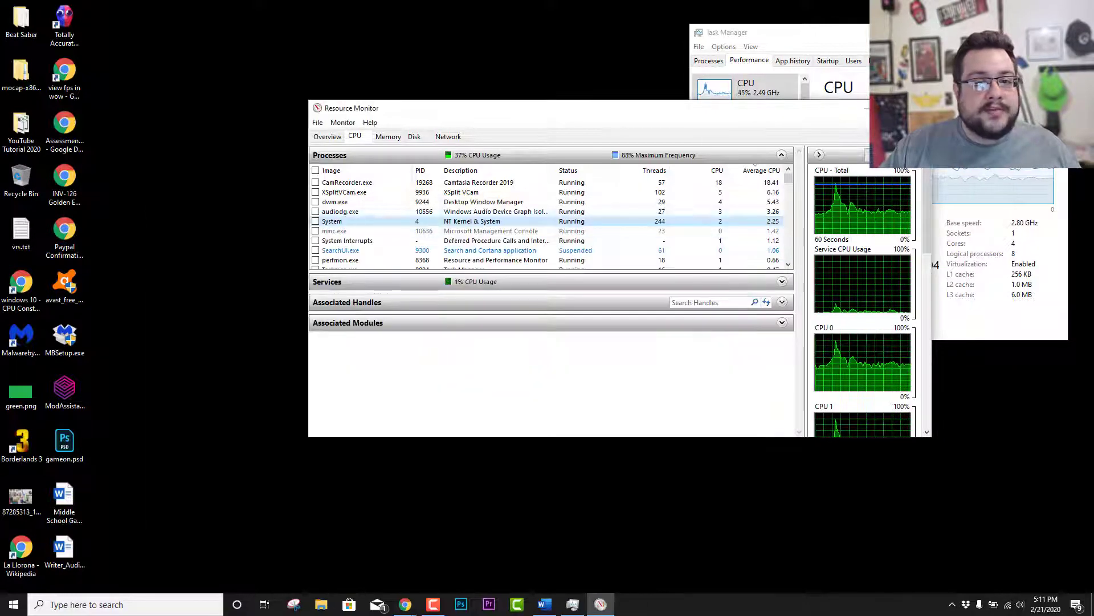
Close Resource Monitor, centre the Task Manager window, and select the battery tray icon
click(919, 108)
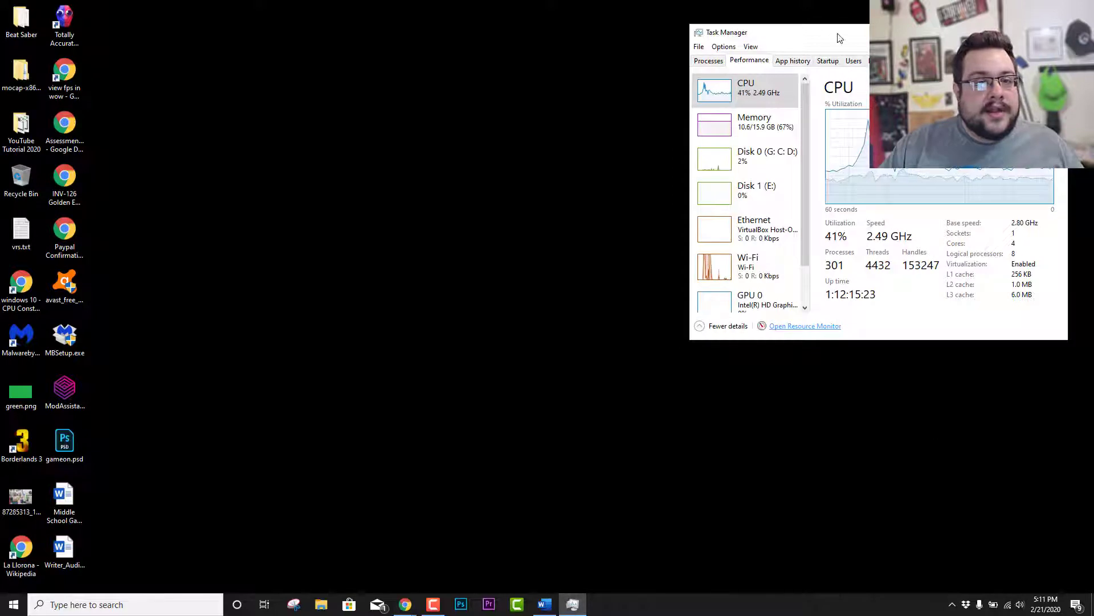
drag(828, 40, 474, 98)
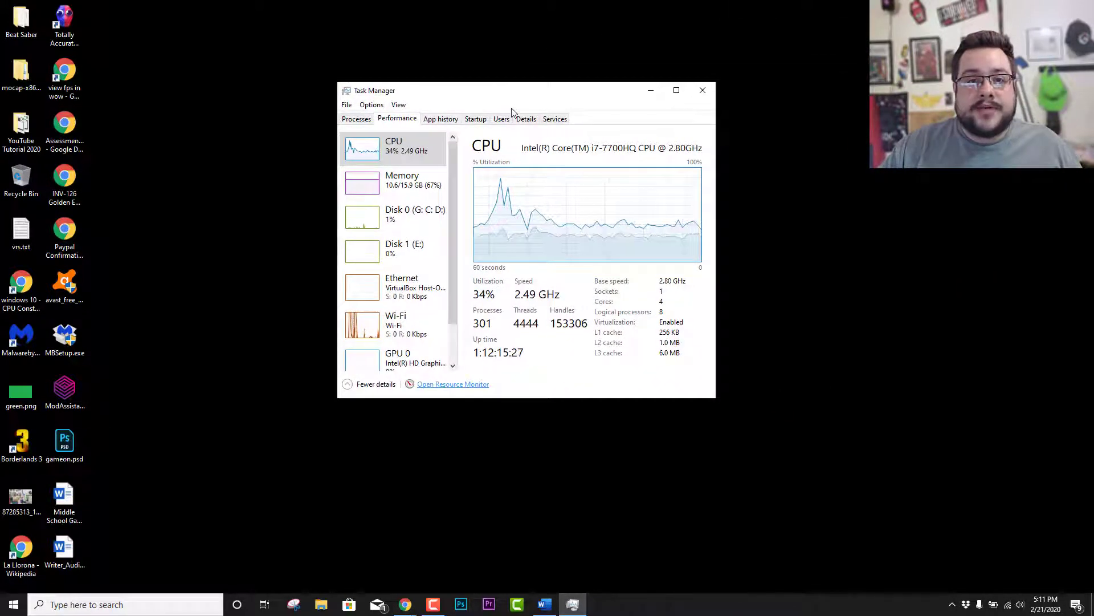
drag(540, 93, 485, 93)
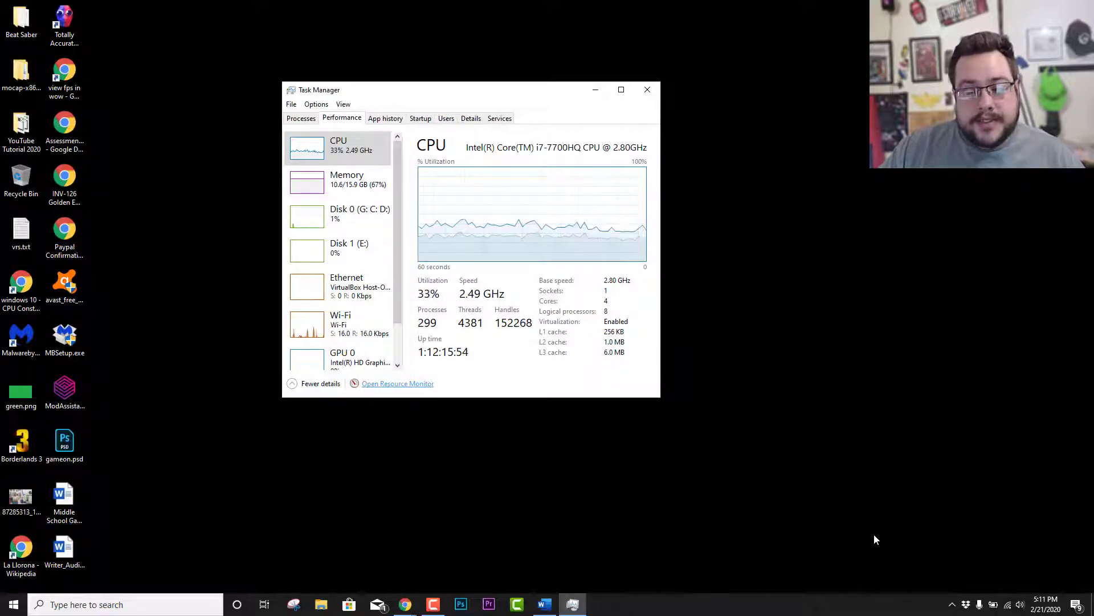
click(995, 605)
Open the High performance plan's advanced power settings from the battery icon's Power Options
right_click(995, 605)
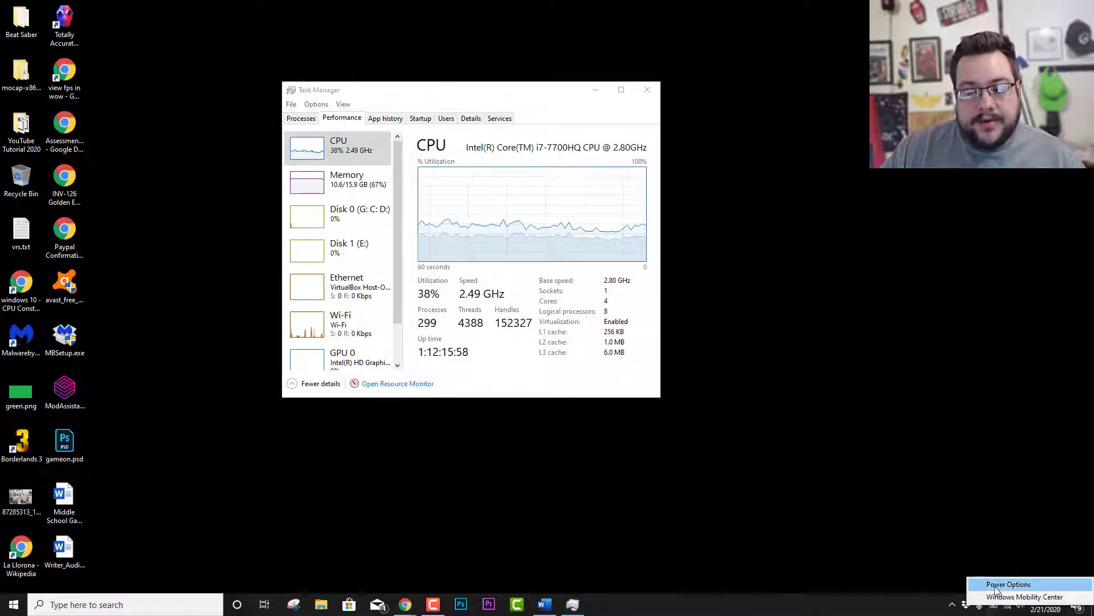
click(997, 583)
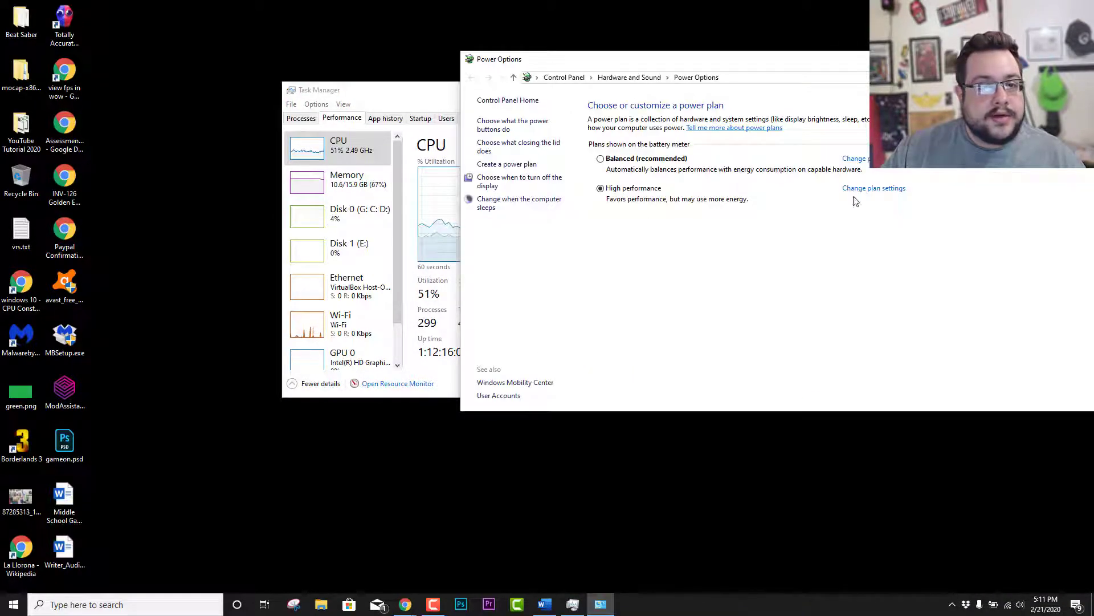
click(874, 188)
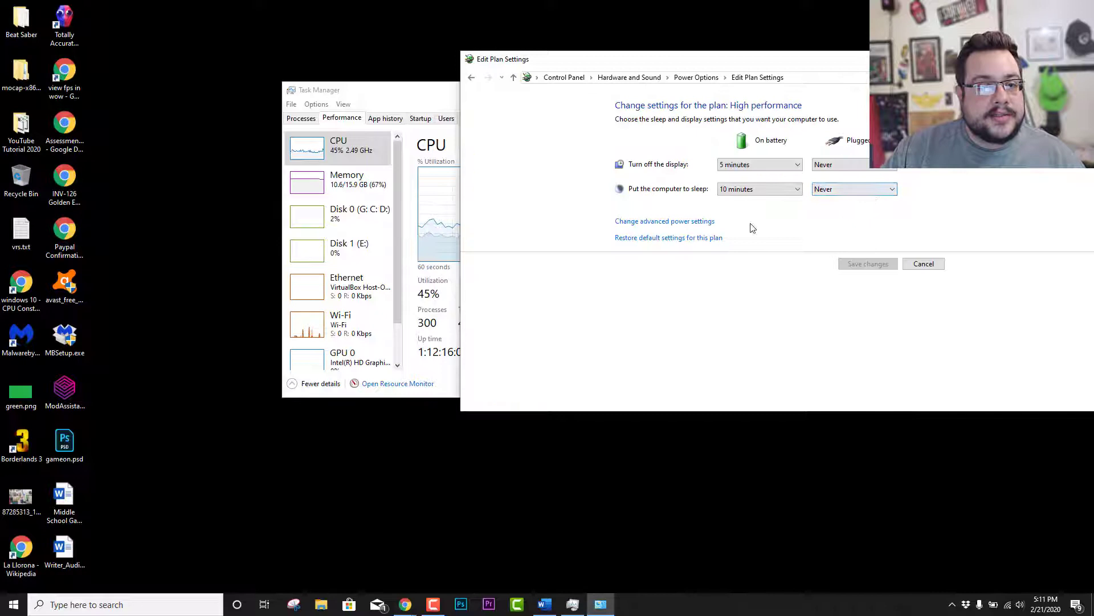
click(702, 222)
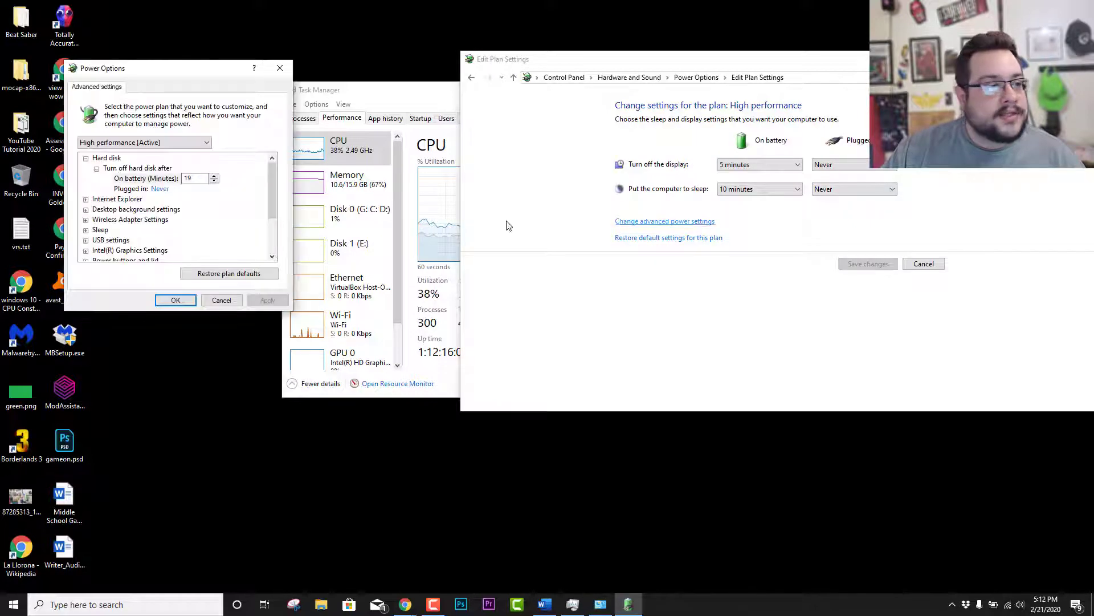
drag(271, 194, 272, 228)
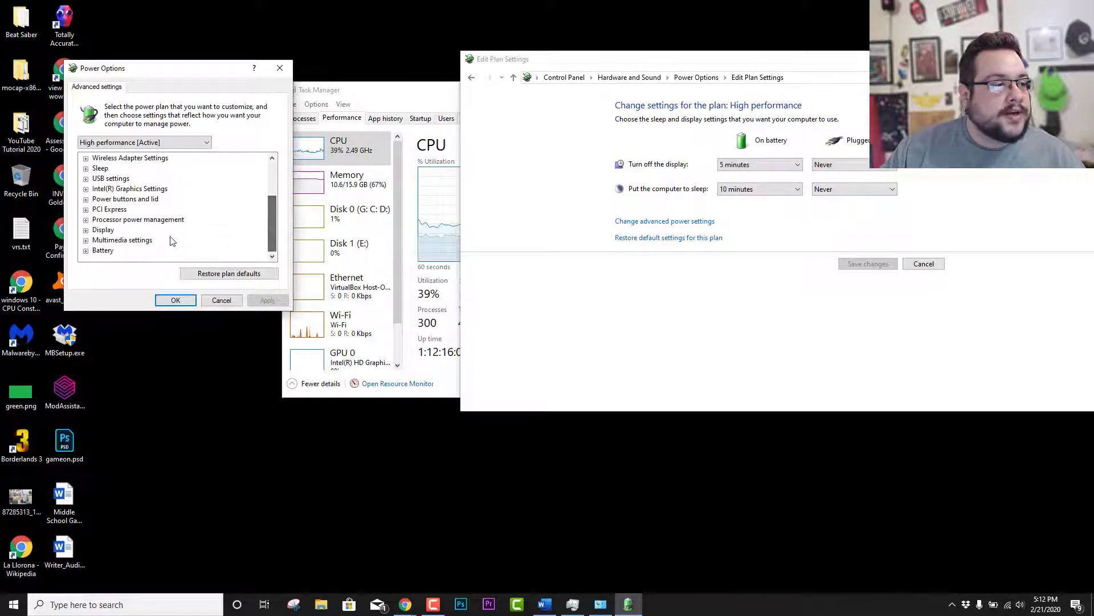
Check processor power management's minimum 0% and maximum 90% processor states, then close with OK
click(86, 220)
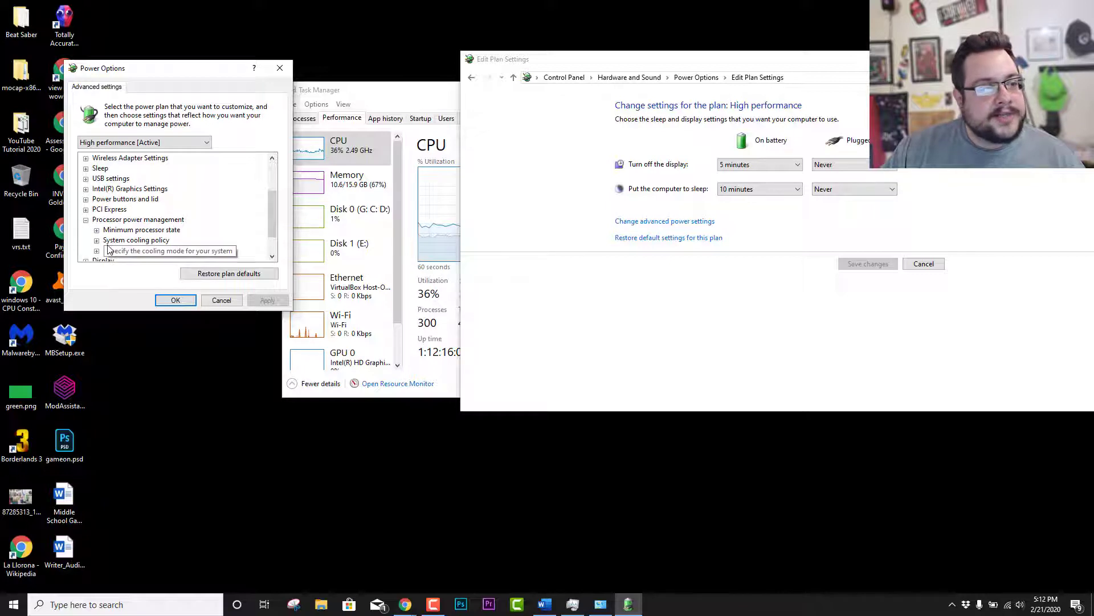
click(97, 230)
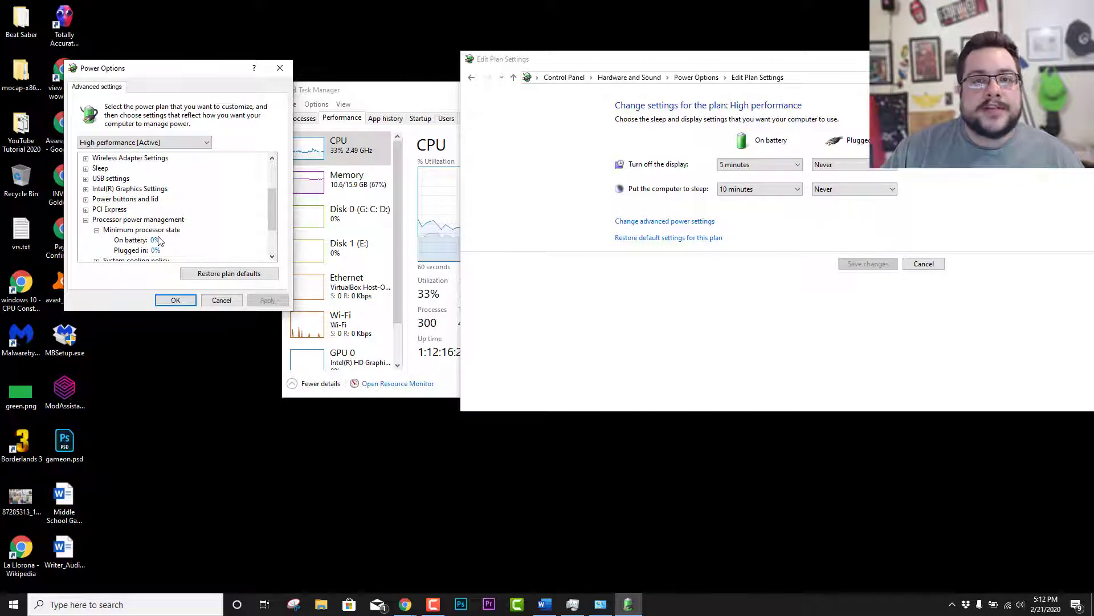
scroll(158, 241, down, 2)
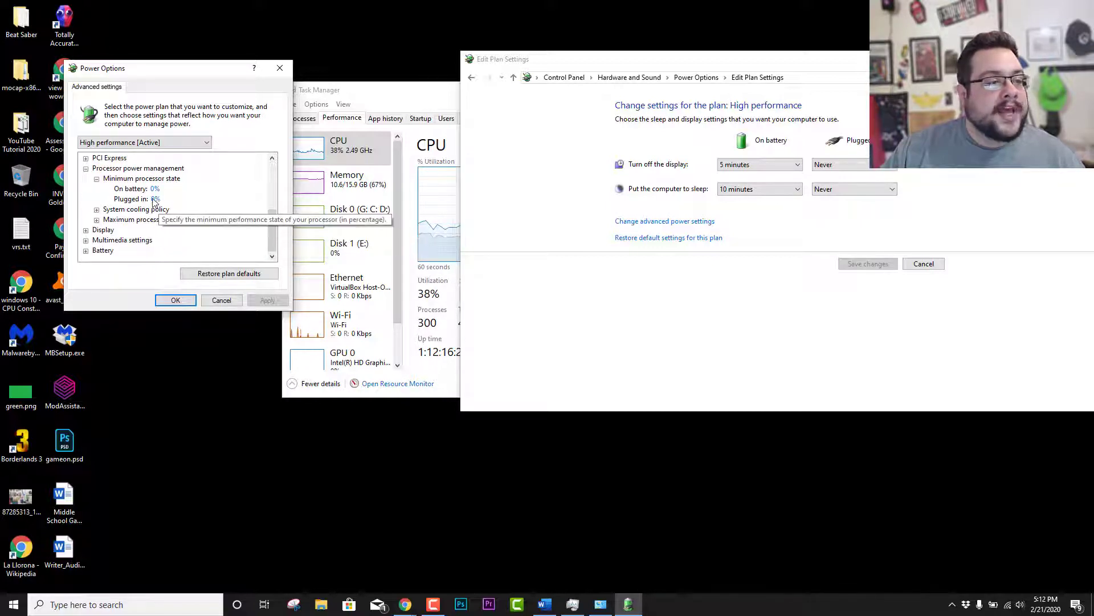
double_click(145, 220)
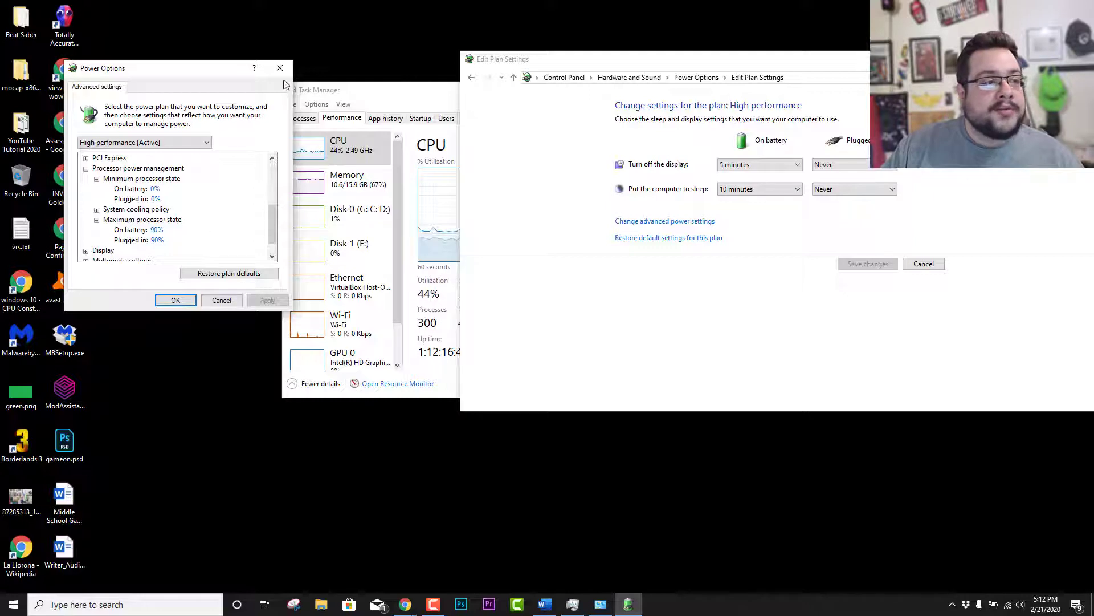
click(186, 301)
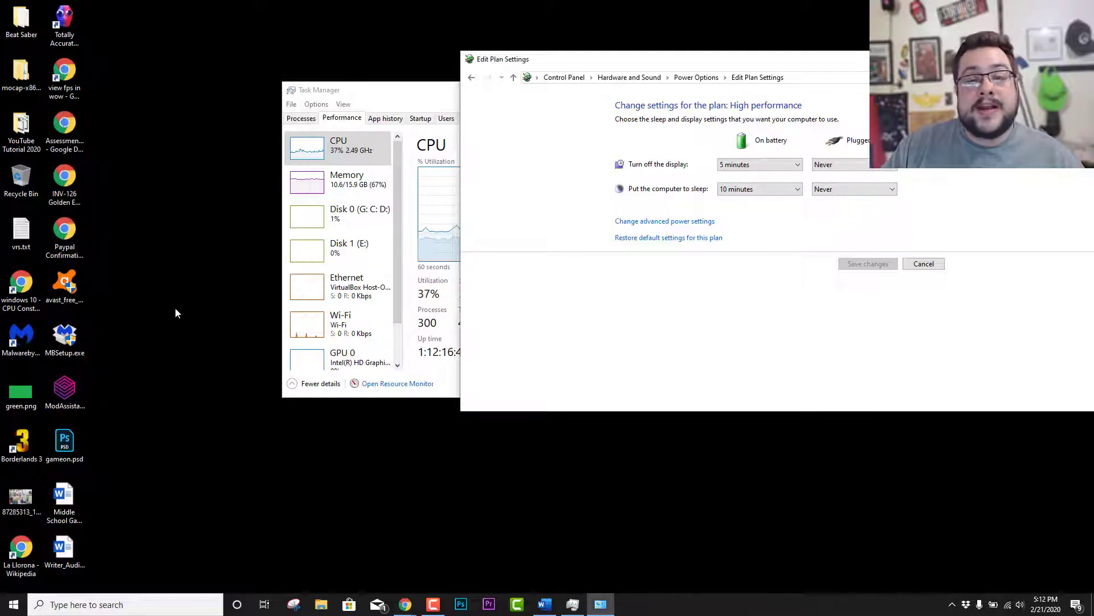
Close Edit Plan Settings and show Task Manager's Processes tab, recentred on screen
key(alt+F4)
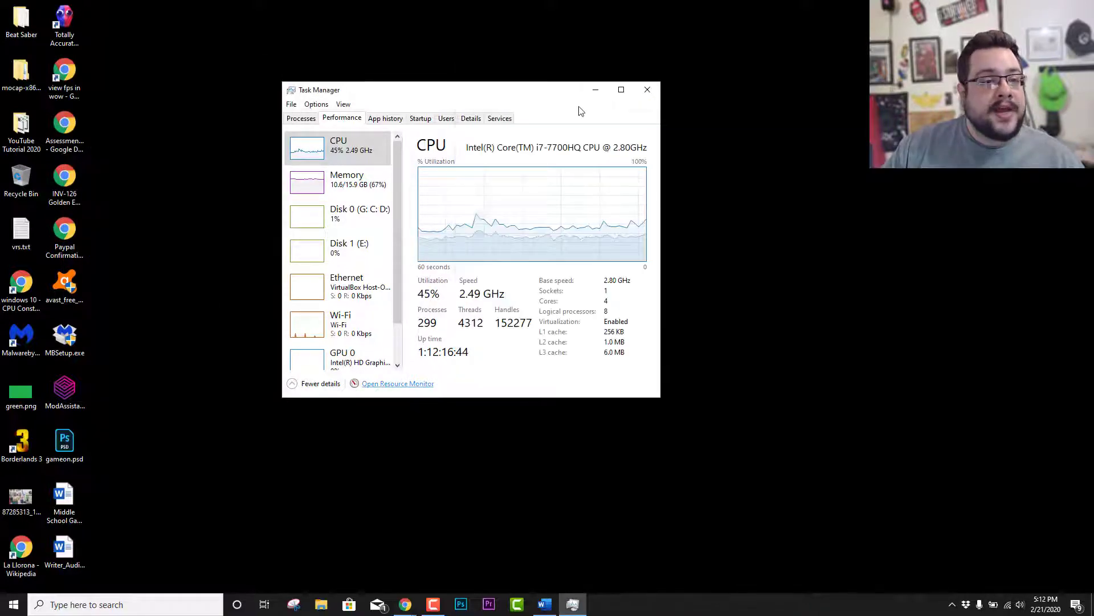
drag(557, 97, 742, 119)
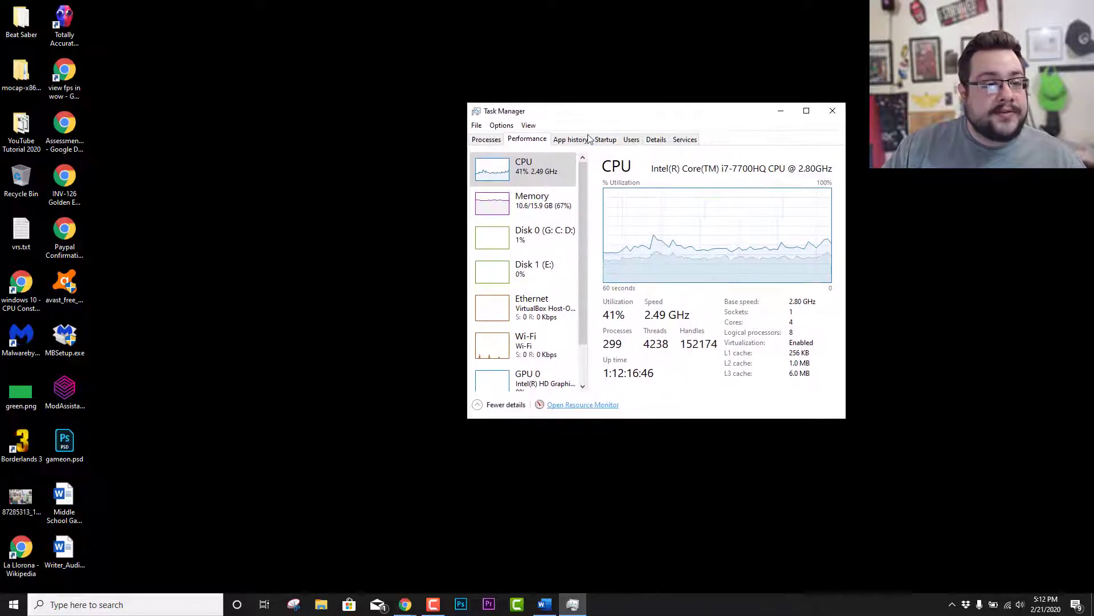
click(494, 143)
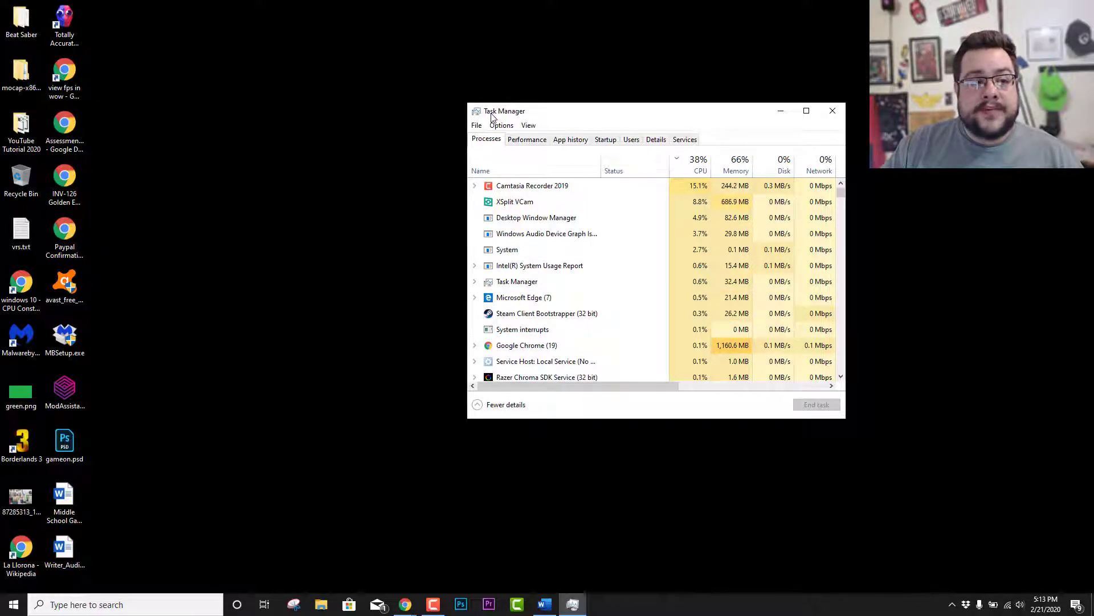
drag(554, 112, 434, 114)
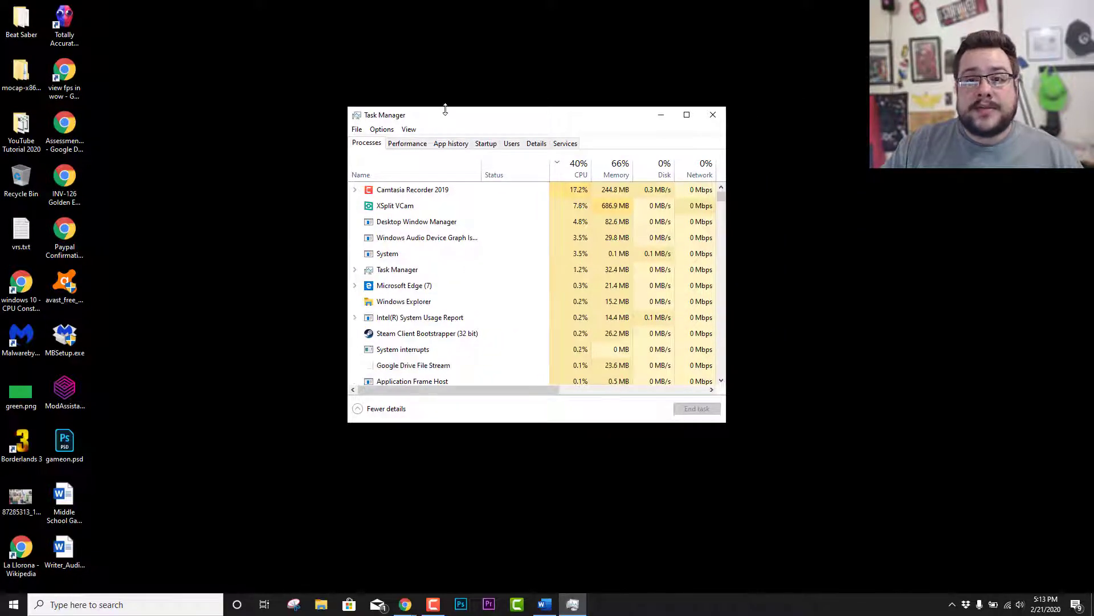